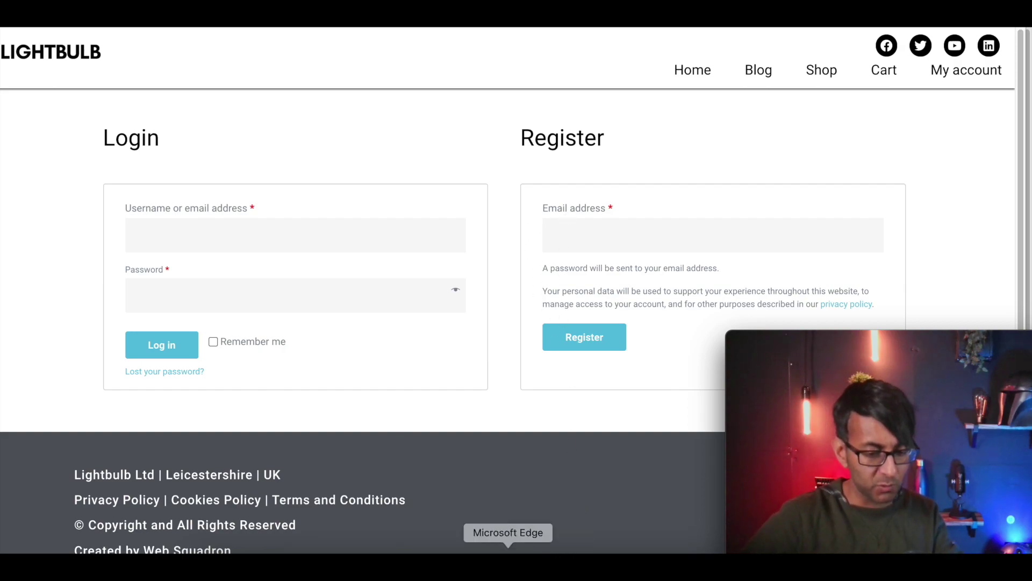
# Bring the Elementor editor window forward and close the open site settings panel.
pyautogui.rightClick(528, 553)
pyautogui.click(579, 392)
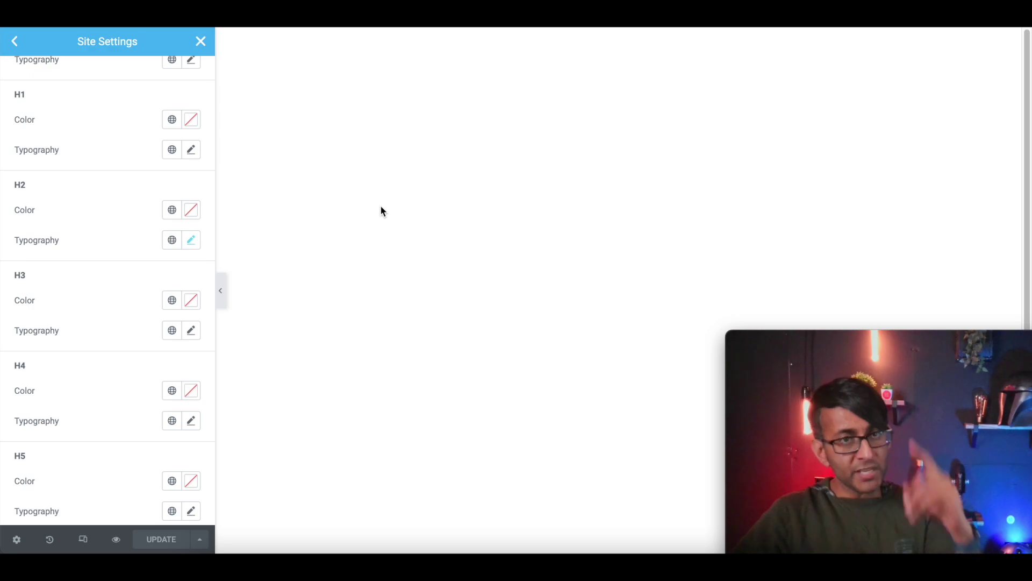
pyautogui.click(200, 41)
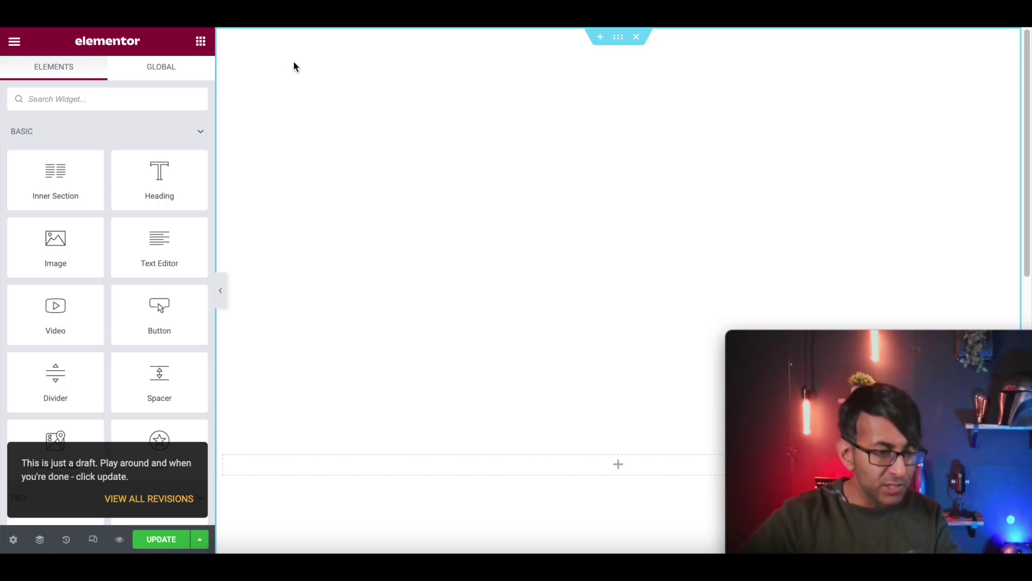
# Go to Site Settings > Typography and edit the H2 heading typography.
pyautogui.click(15, 44)
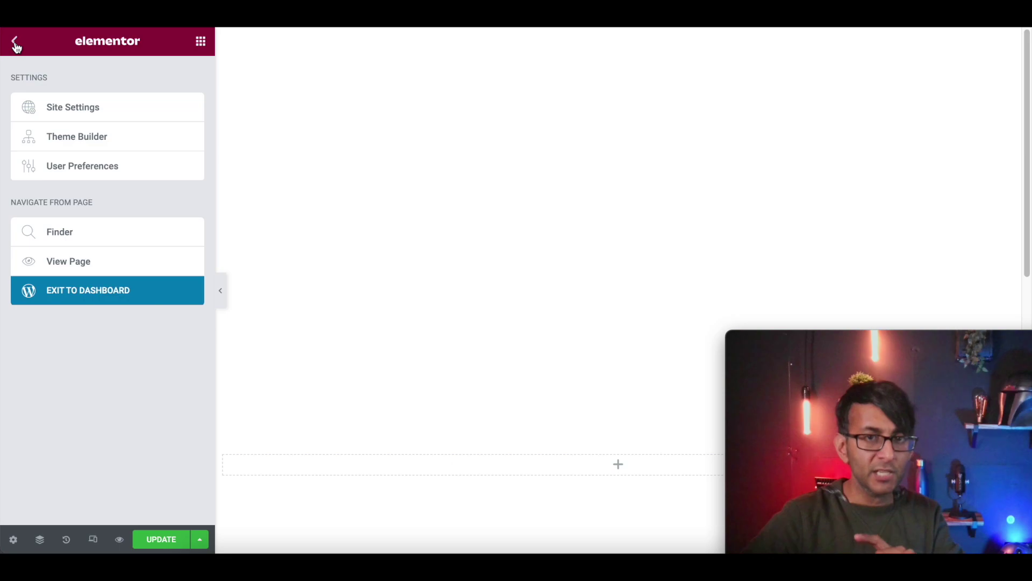
pyautogui.click(102, 106)
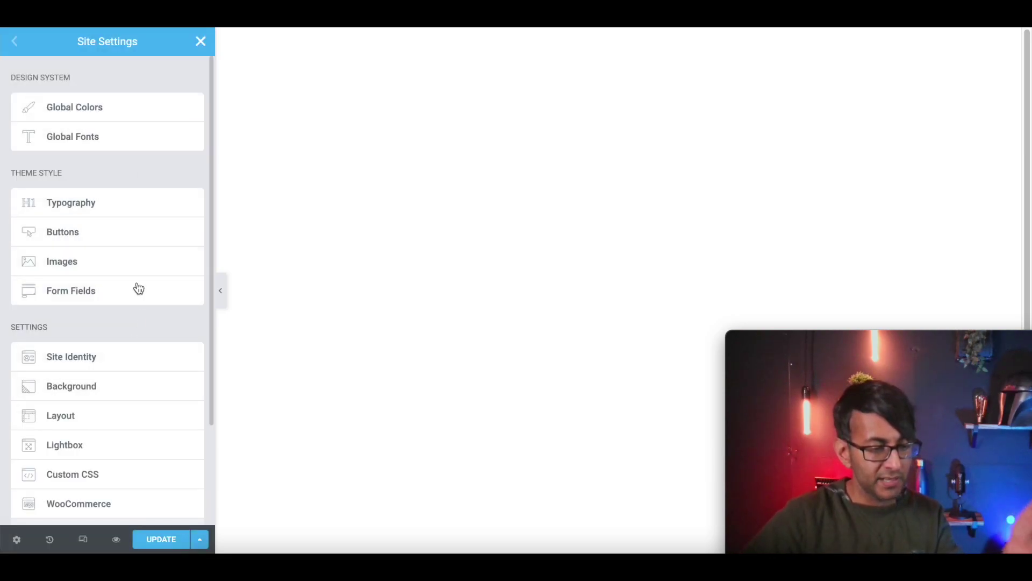
pyautogui.click(144, 210)
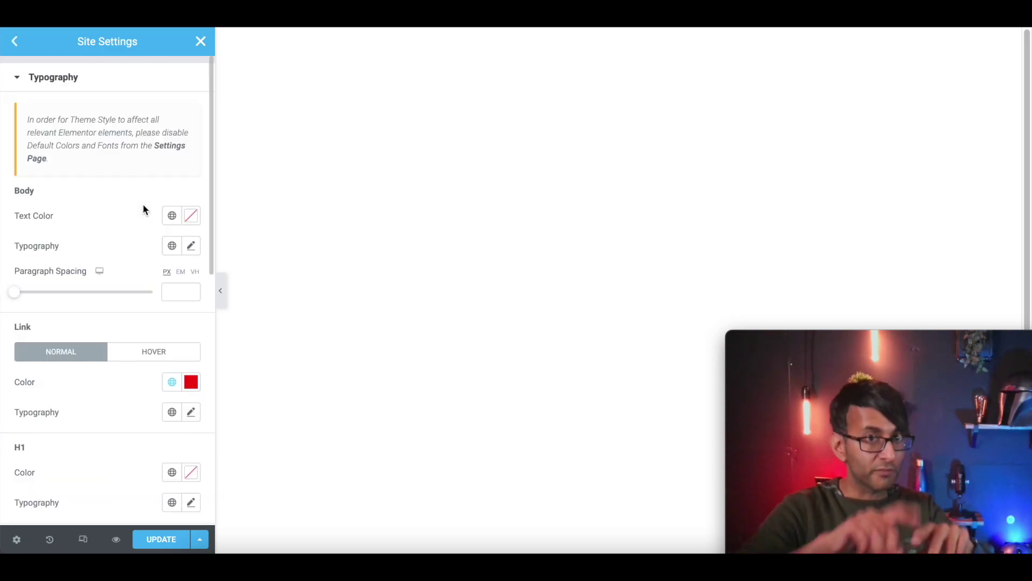
pyautogui.scroll(-3, 113, 376)
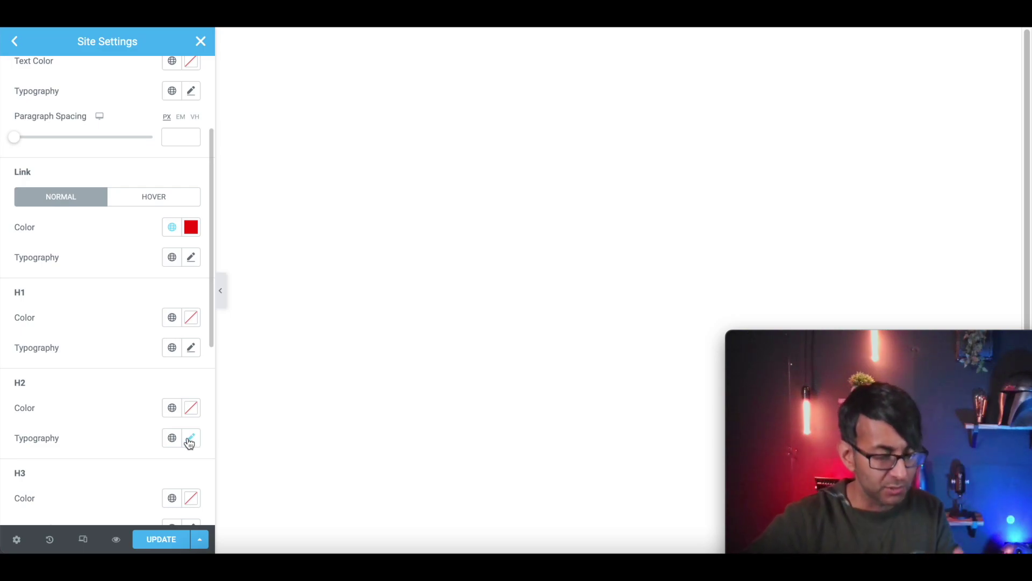
pyautogui.click(189, 445)
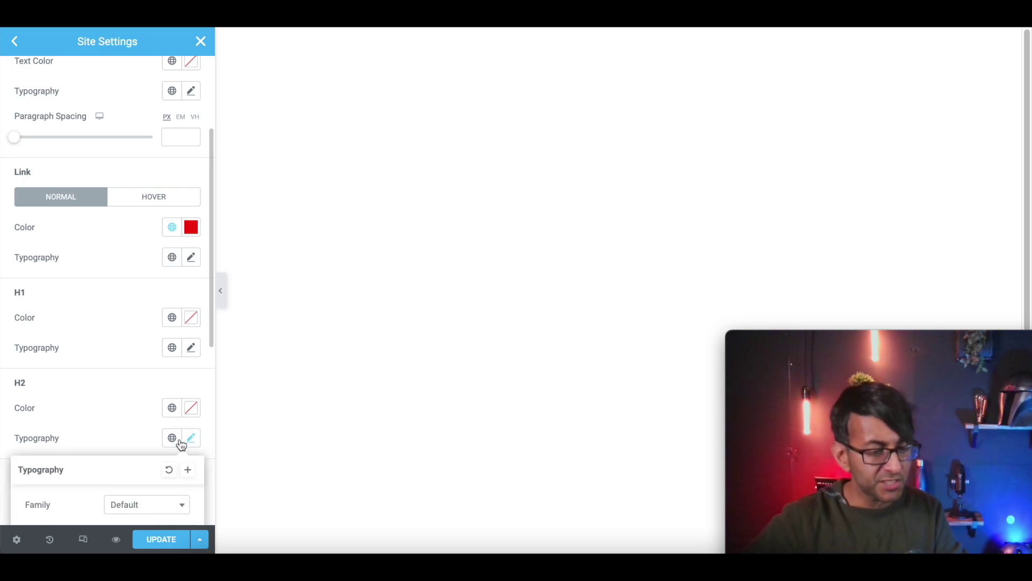
# Set H2 to Orbitron, size 3 rem, weight 900, and save the site settings.
pyautogui.scroll(-5, 182, 444)
pyautogui.click(163, 267)
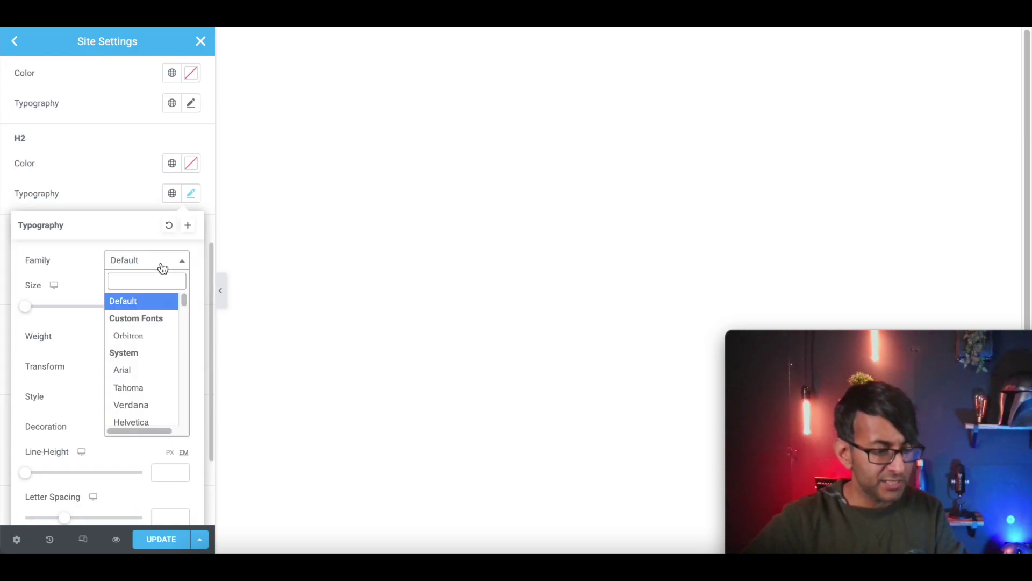
pyautogui.click(157, 334)
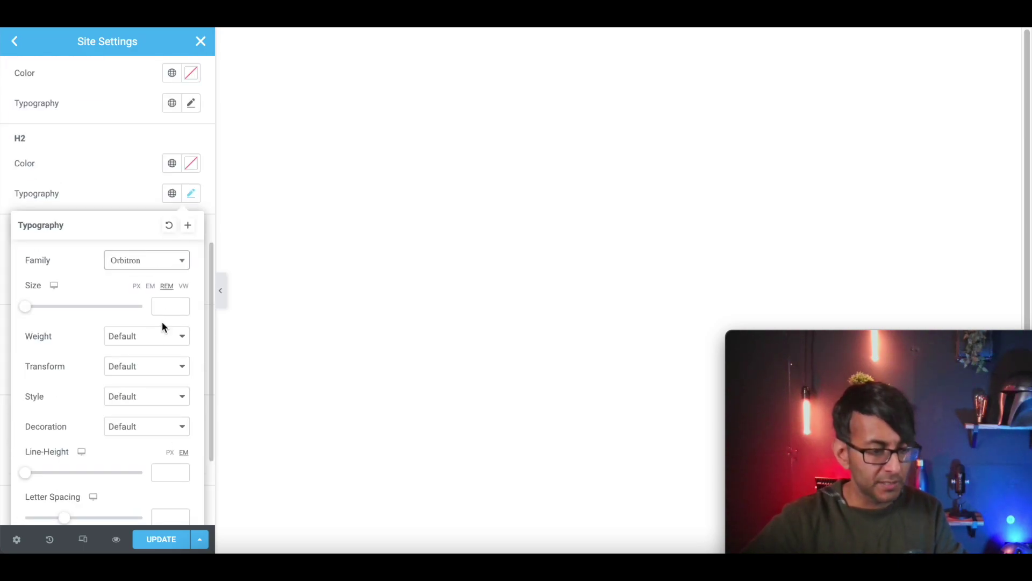
pyautogui.click(167, 303)
pyautogui.write('4')
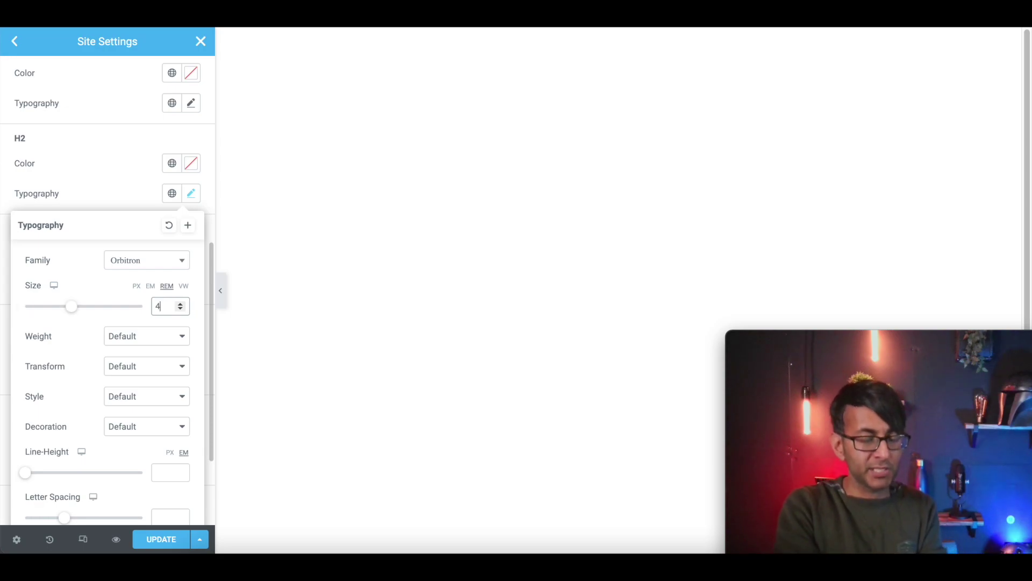
pyautogui.press('BackSpace')
pyautogui.write('2')
pyautogui.press('BackSpace')
pyautogui.write('3')
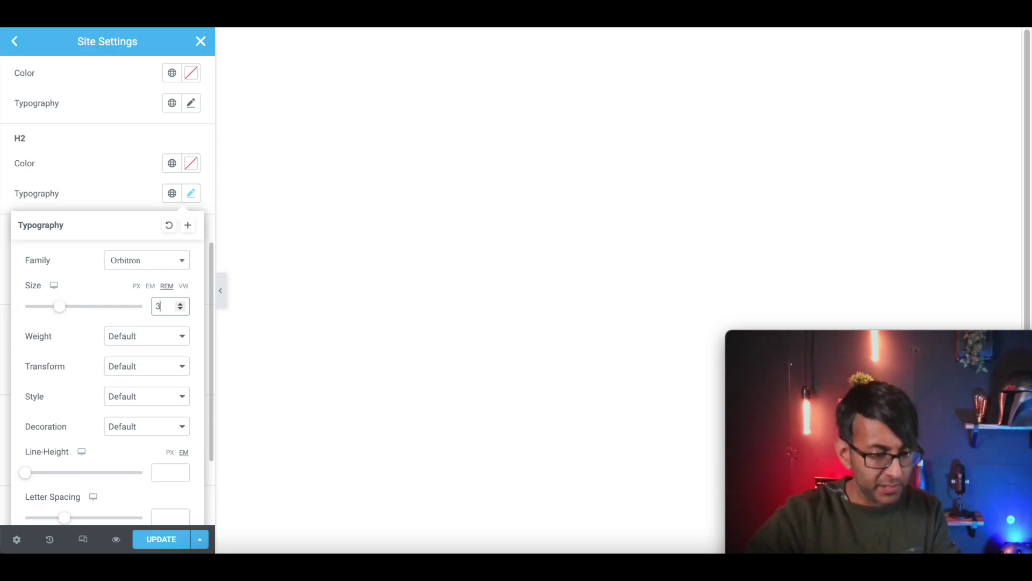
pyautogui.click(176, 337)
pyautogui.click(141, 441)
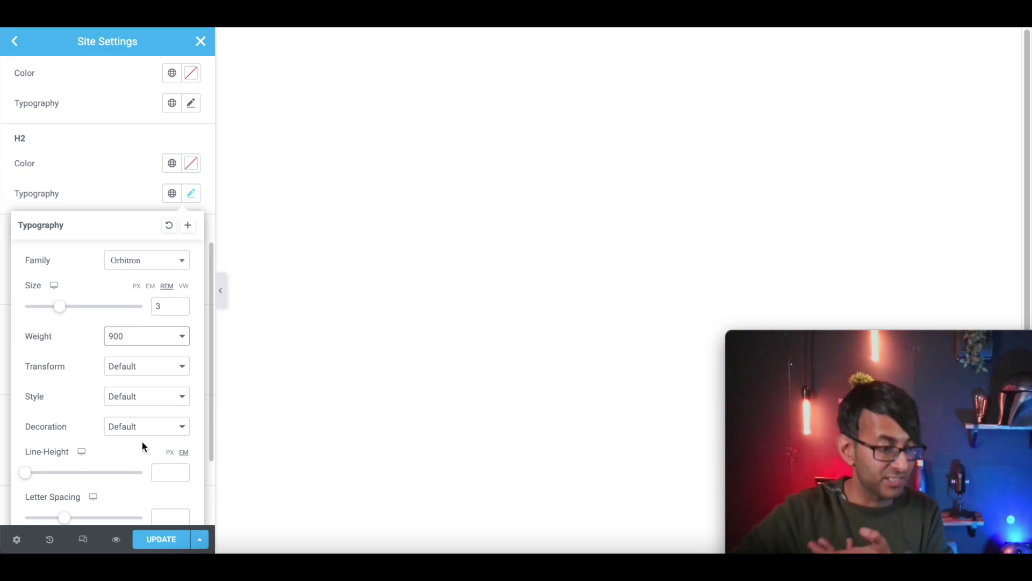
pyautogui.click(175, 540)
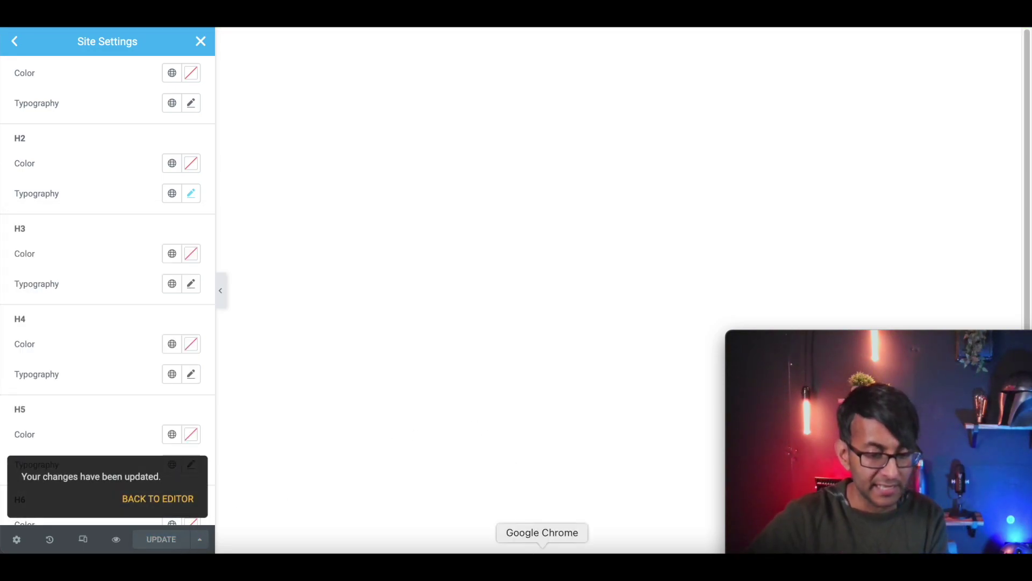
# Reload the My Account page to check the Orbitron Login and Register headings, then return to Elementor.
pyautogui.rightClick(507, 565)
pyautogui.click(567, 410)
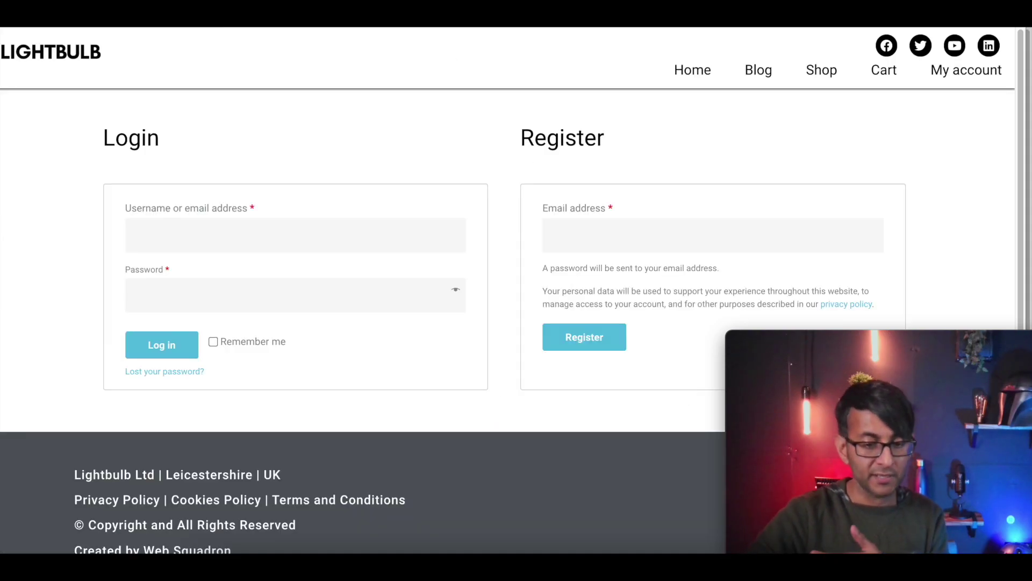
pyautogui.press('super+r')
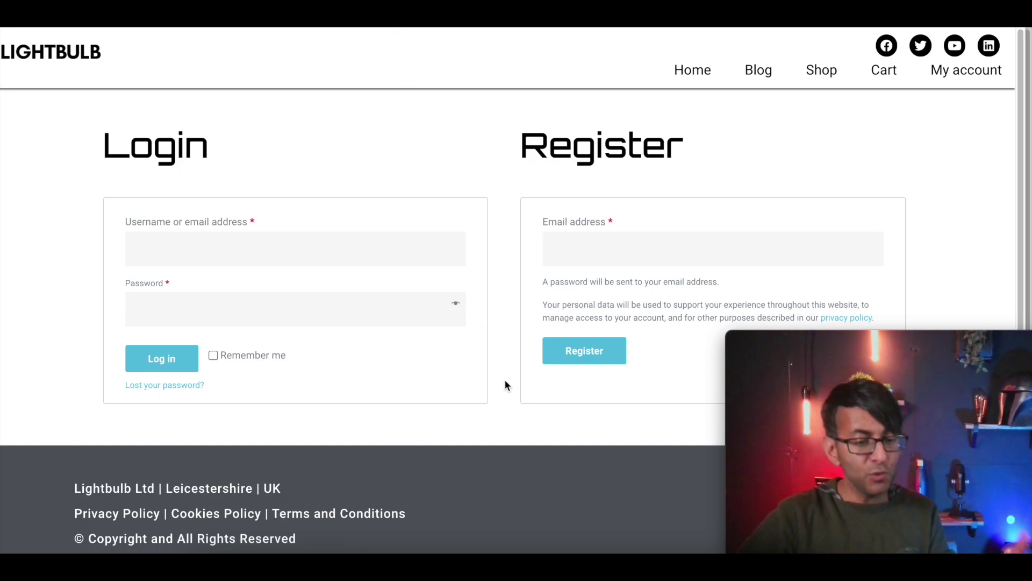
pyautogui.rightClick(509, 562)
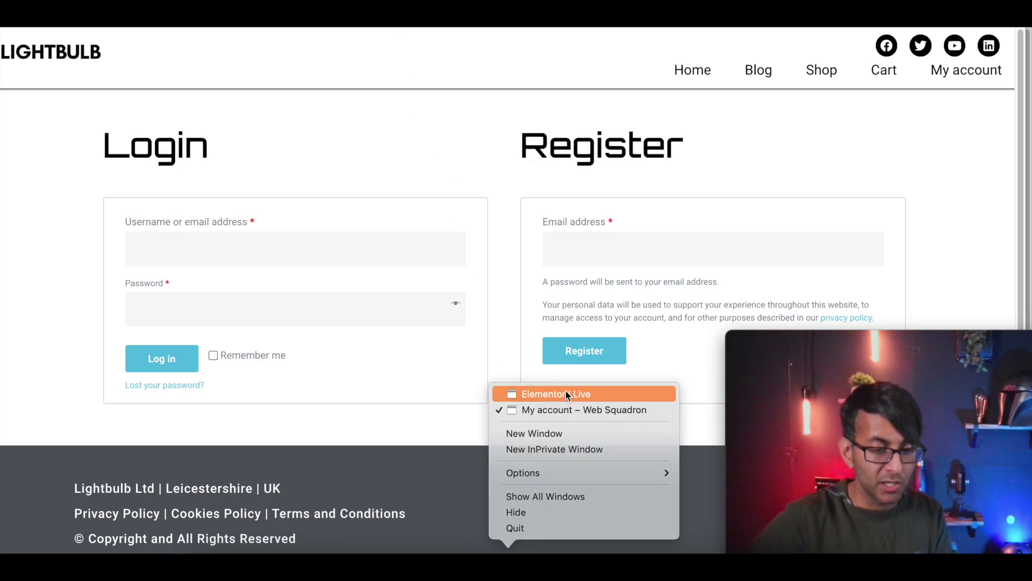
pyautogui.click(565, 395)
# Look over the Site Settings panel, then bring the My Account page window back.
pyautogui.scroll(-3, 137, 381)
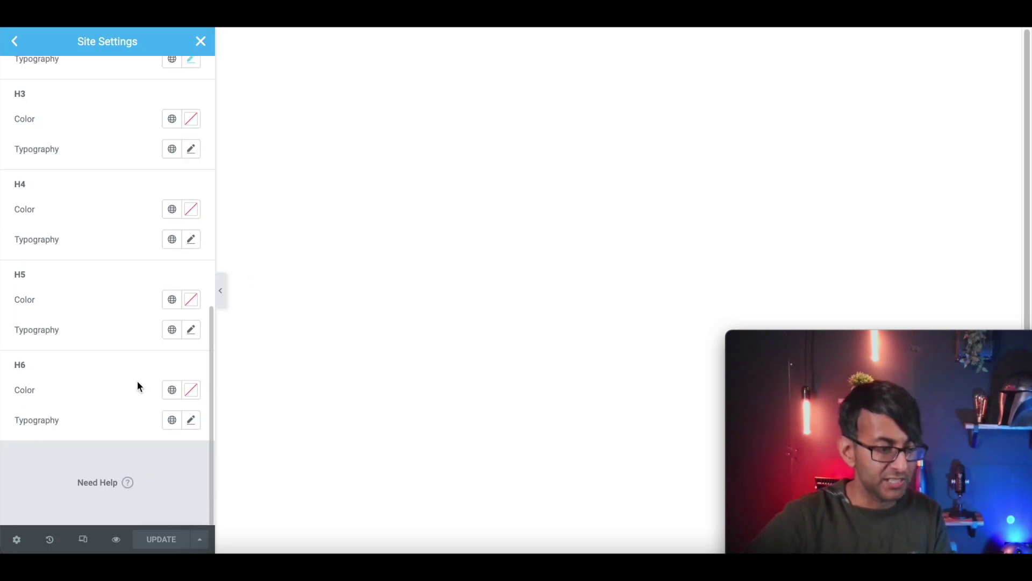
pyautogui.scroll(10, 137, 381)
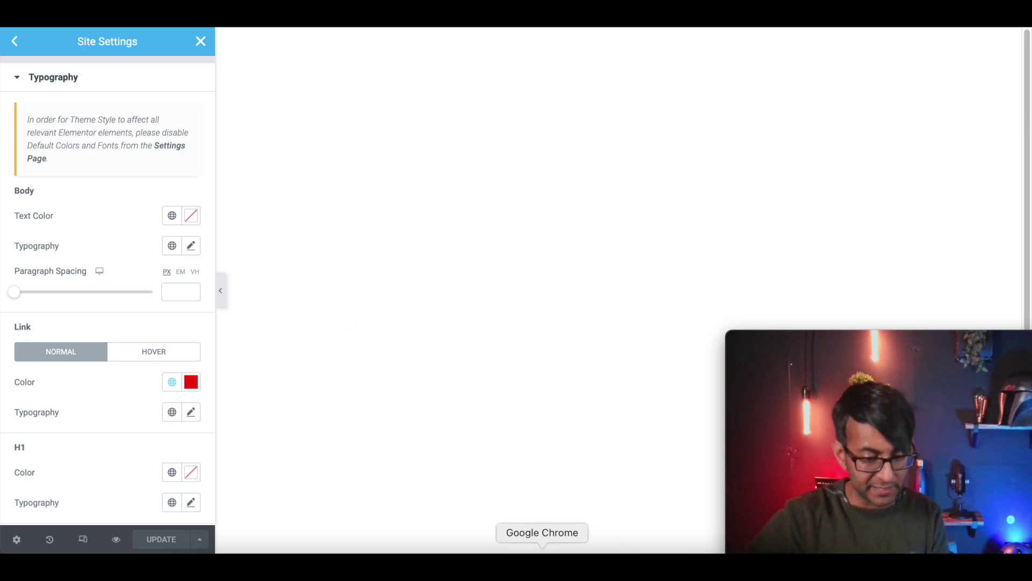
pyautogui.rightClick(509, 562)
pyautogui.click(571, 410)
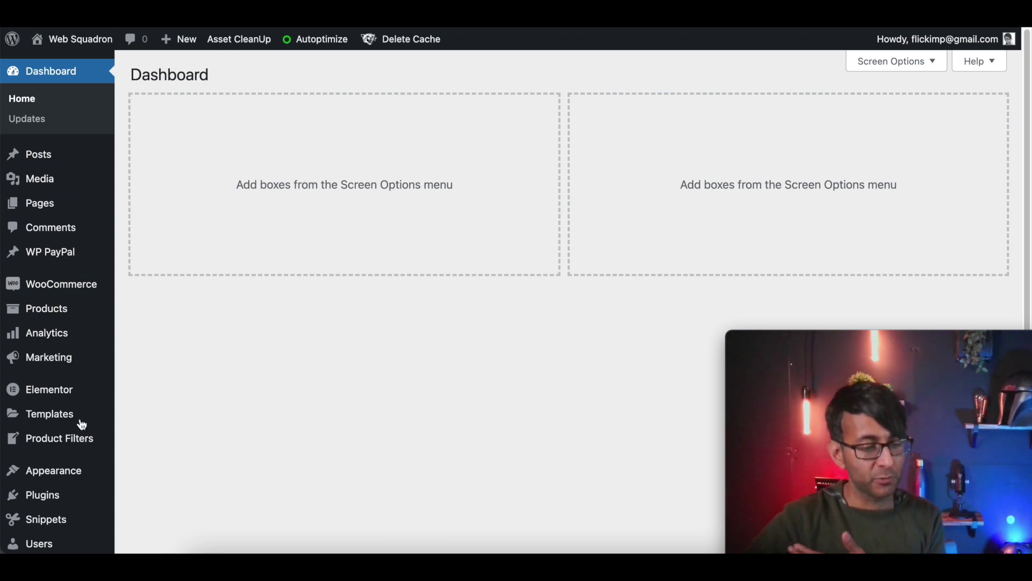
# In Customizer Additional CSS, paste the My Account button rule with a #FF0000 background below the existing CSS.
pyautogui.moveTo(75, 472)
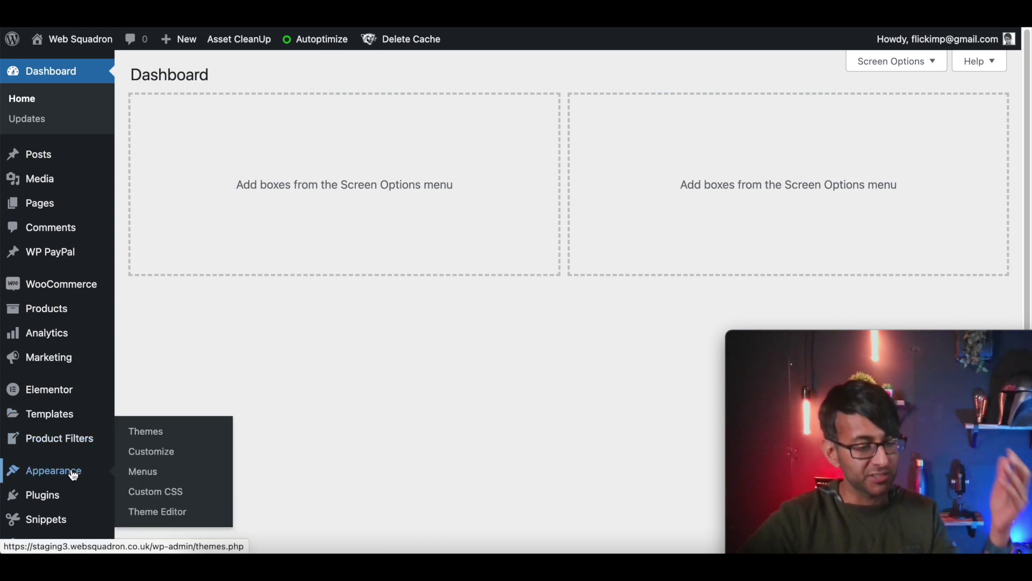
pyautogui.click(150, 457)
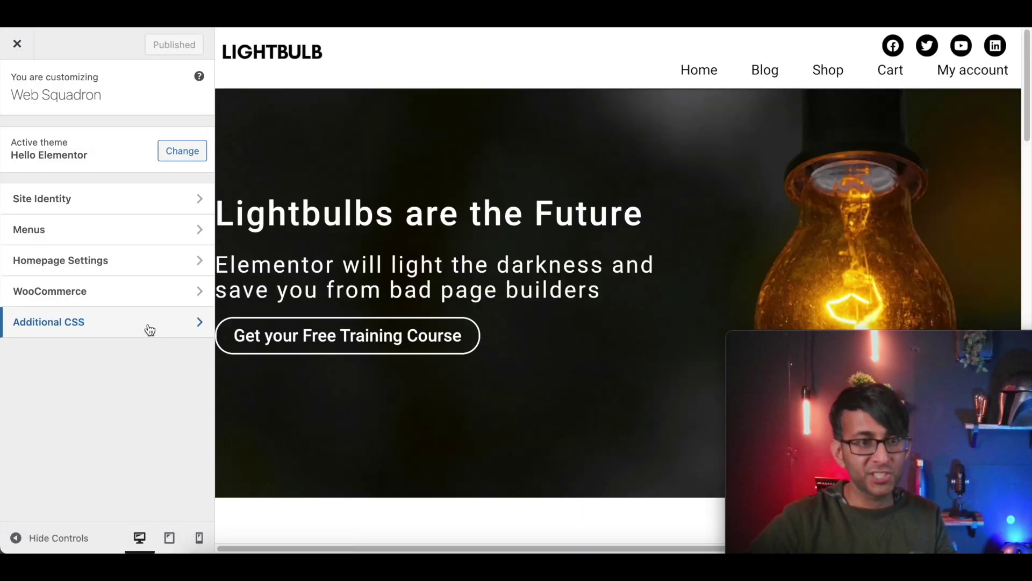
pyautogui.click(149, 329)
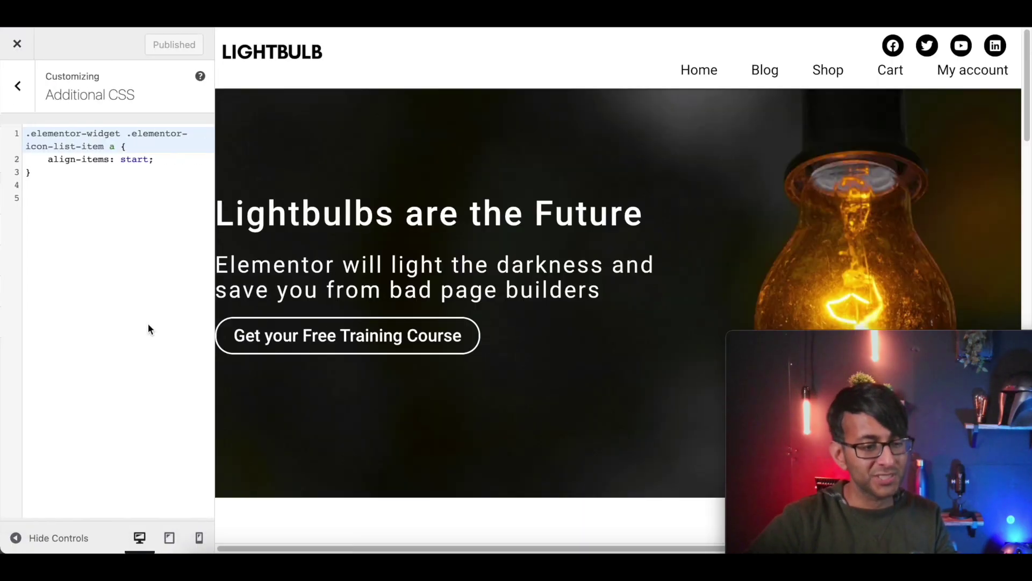
pyautogui.click(116, 273)
pyautogui.press('Return')
pyautogui.press('Return')
pyautogui.hotkey('ctrl', 'v')
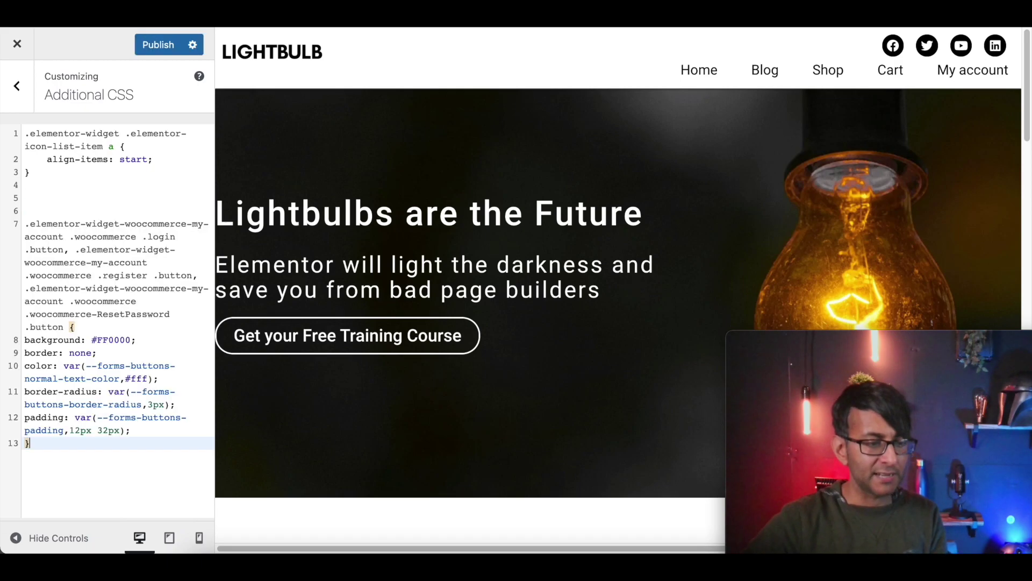
pyautogui.doubleClick(138, 378)
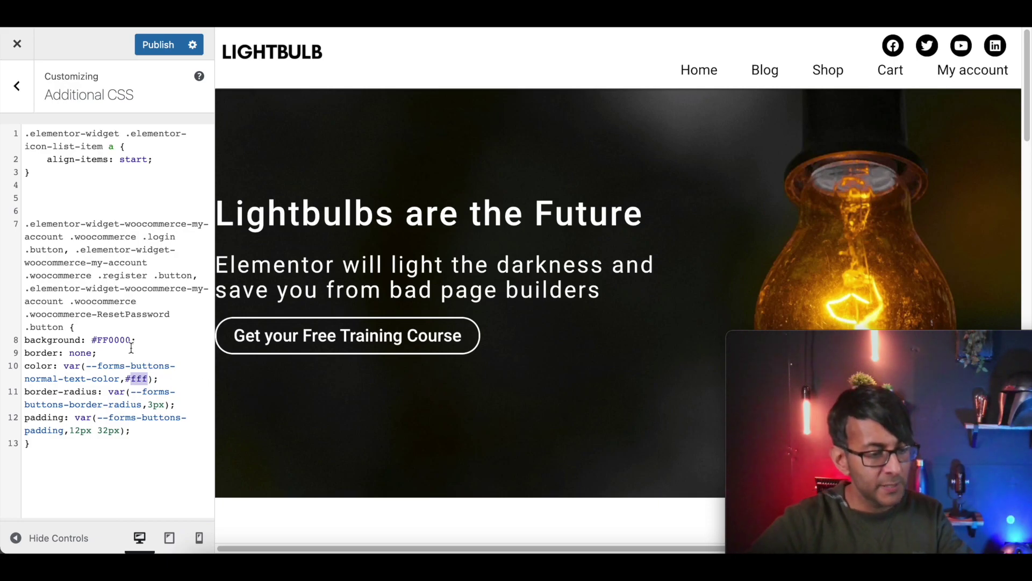
# Change the button background value from #FF0000 to #FFA900 and publish the CSS.
pyautogui.doubleClick(113, 340)
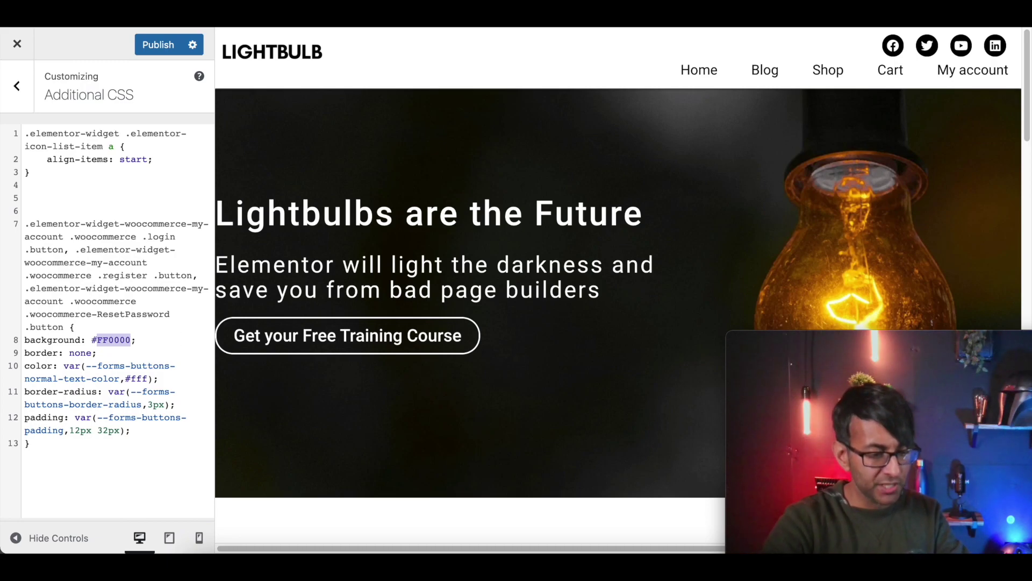
pyautogui.write('FFA900')
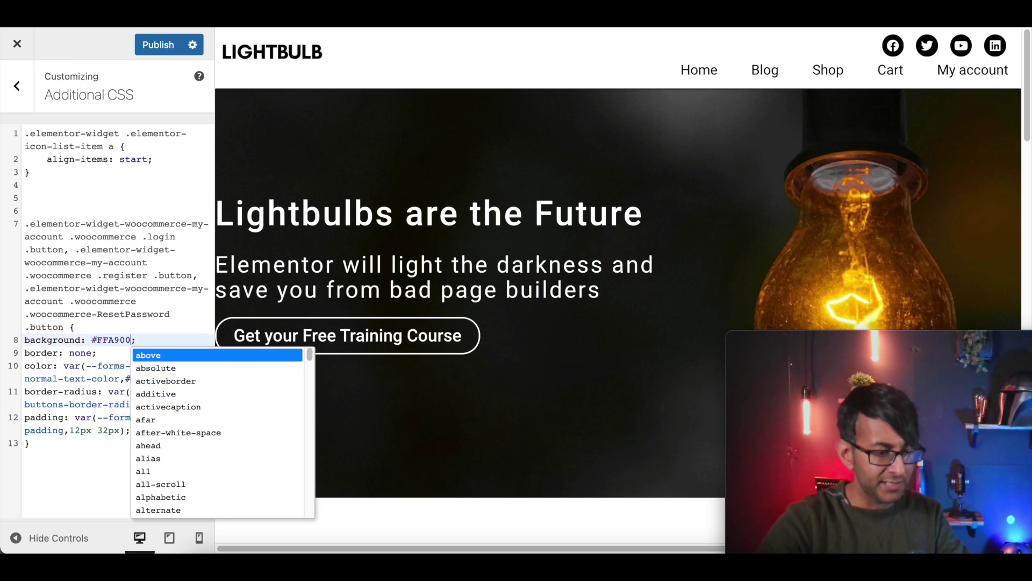
pyautogui.click(71, 457)
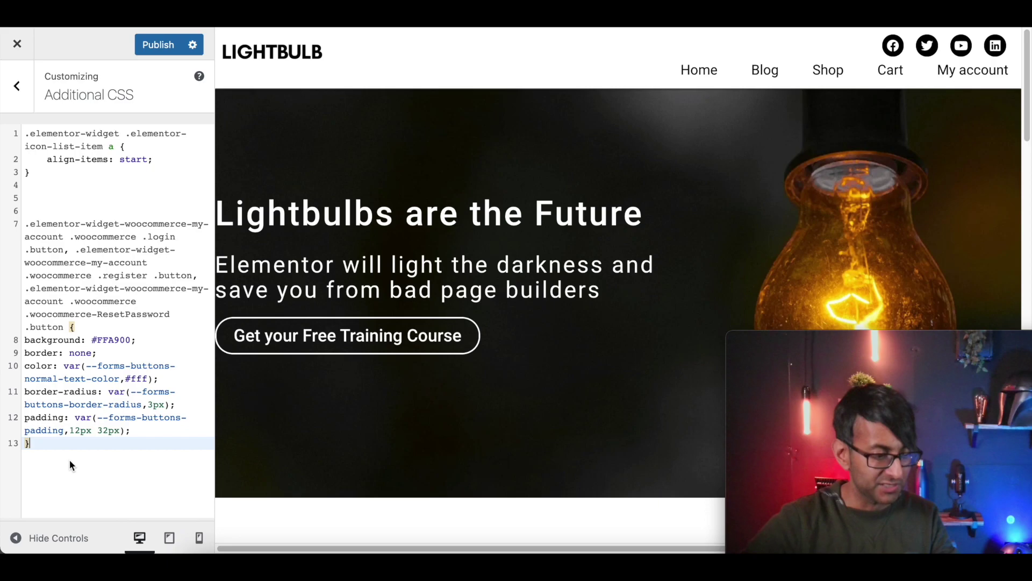
pyautogui.click(163, 46)
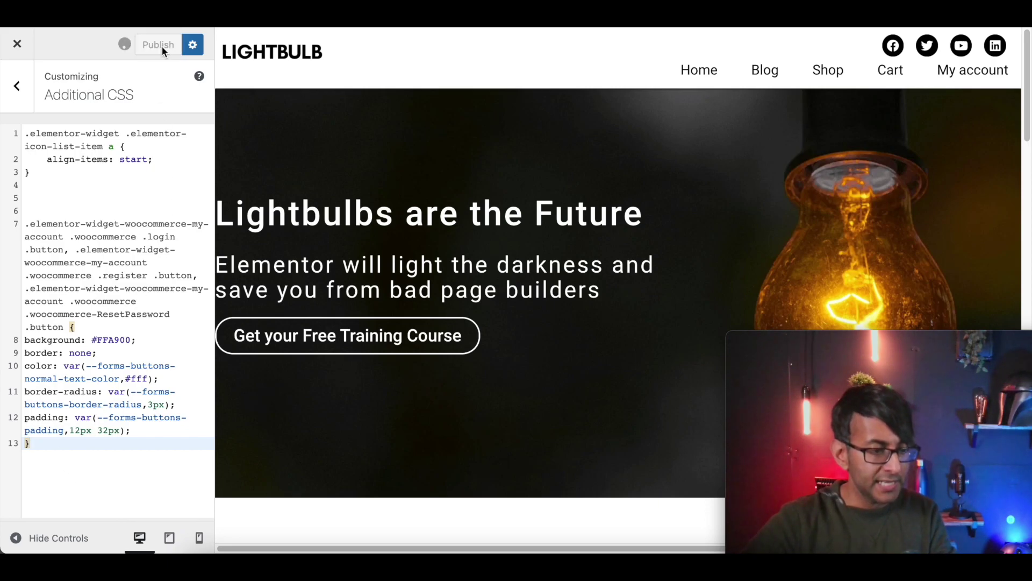